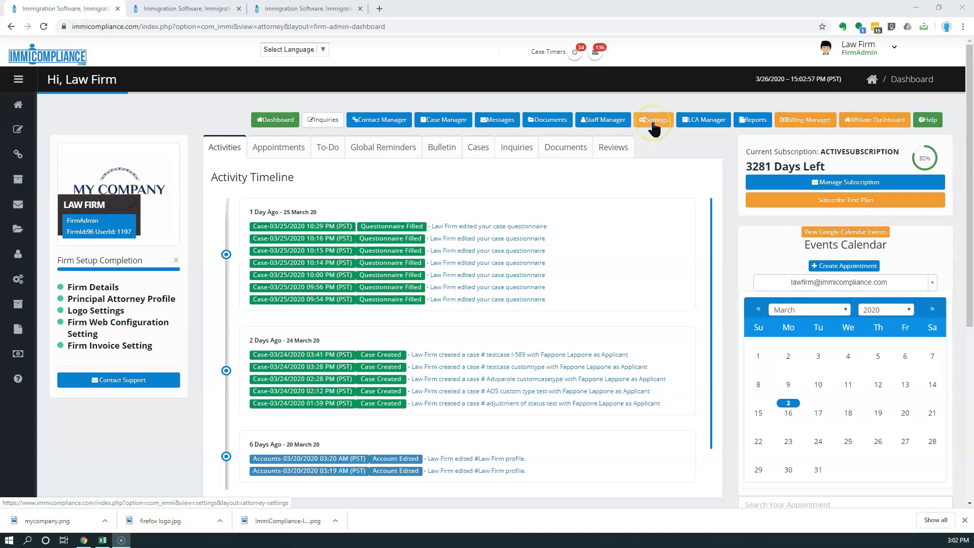
- Start a new custom case type from the case type settings and title it "Test case type"
left_click(202, 11)
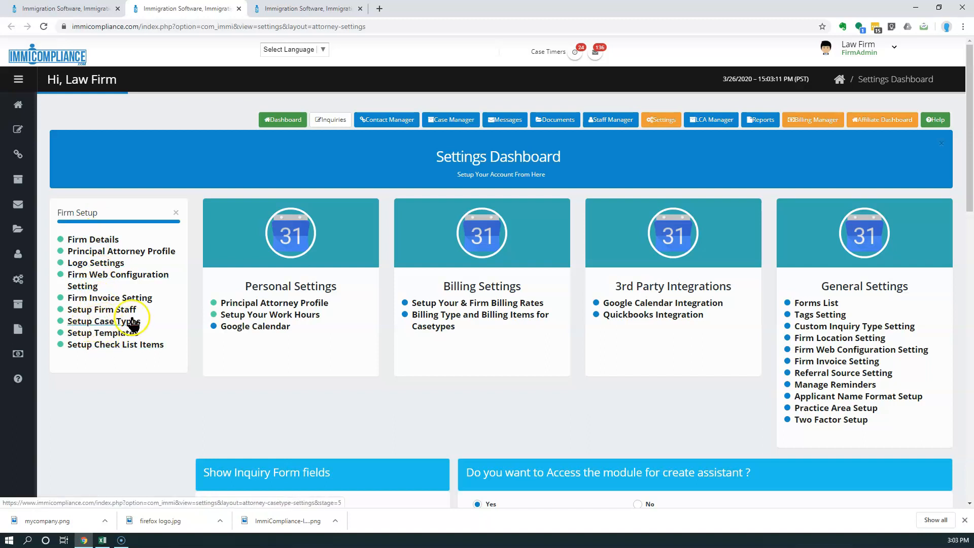
left_click(299, 8)
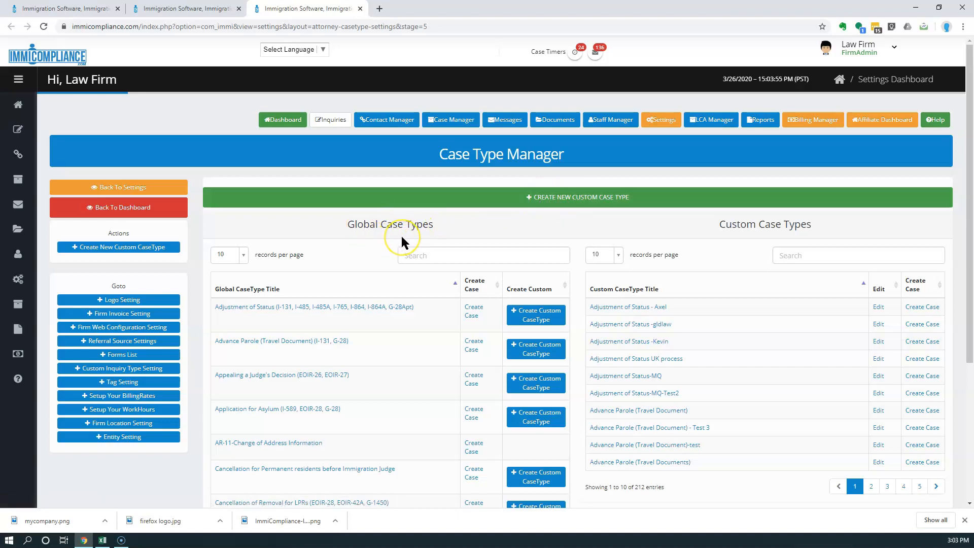
left_click(569, 199)
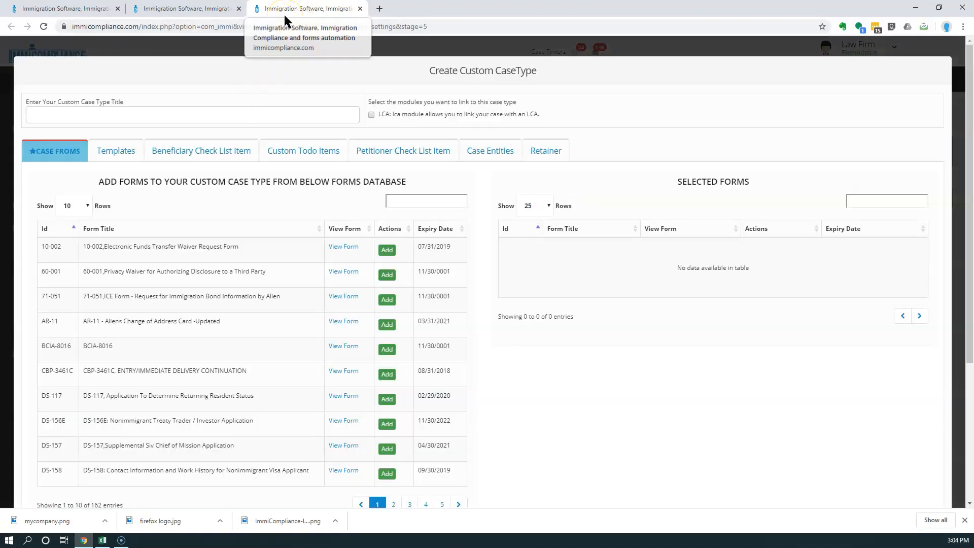
left_click(104, 114)
type("Test case type")
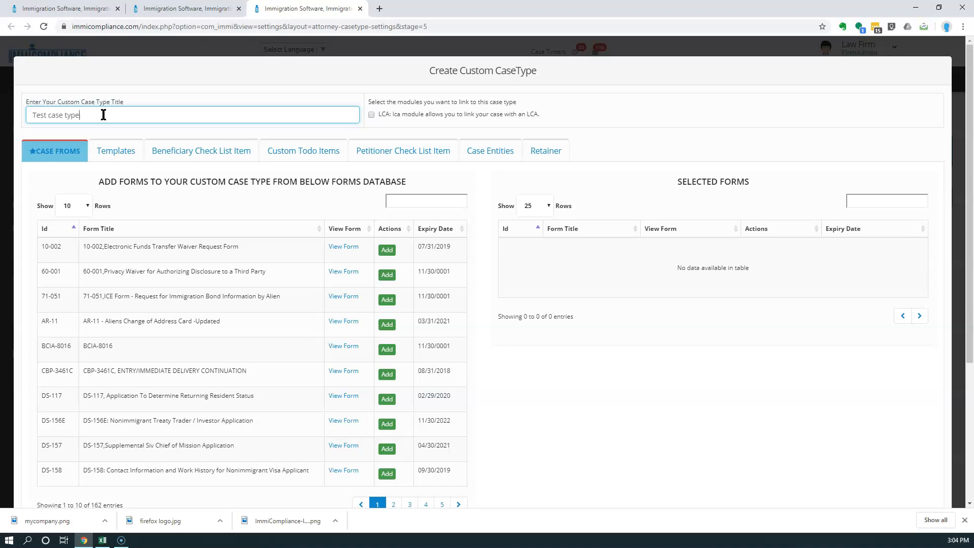
left_click(35, 115)
- Find form I-140, Immigrant Petition for Alien Worker, in the forms database and add it to the case type
scroll(191, 398, "down", 3)
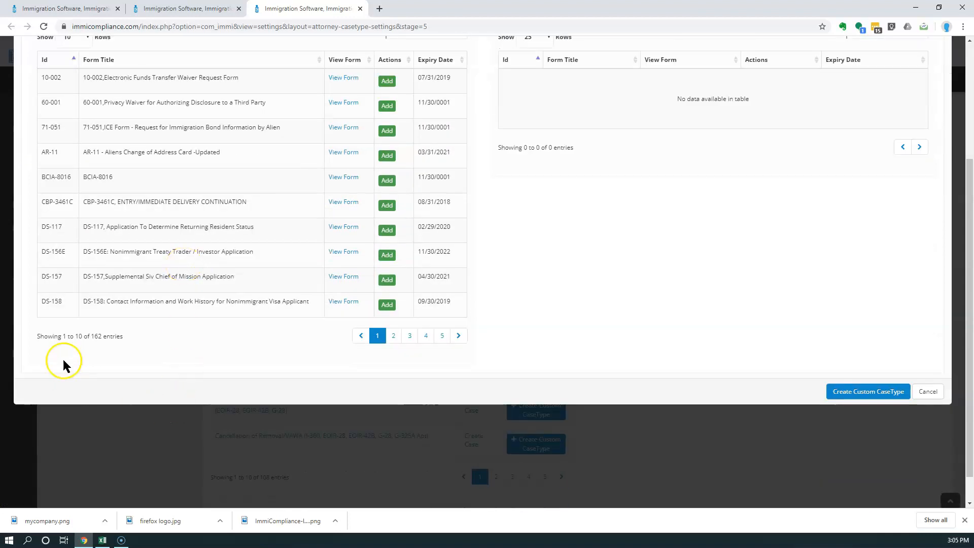
scroll(236, 360, "up", 3)
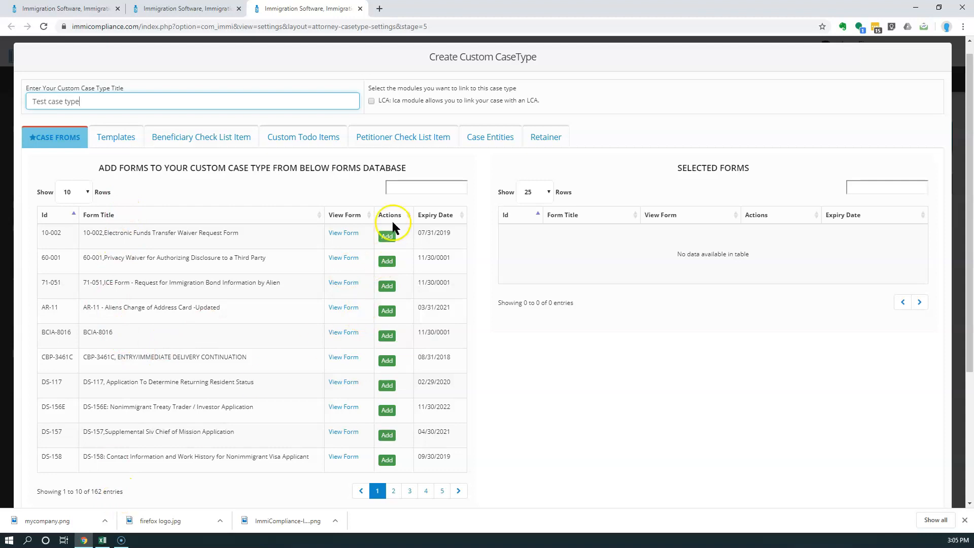
left_click(396, 188)
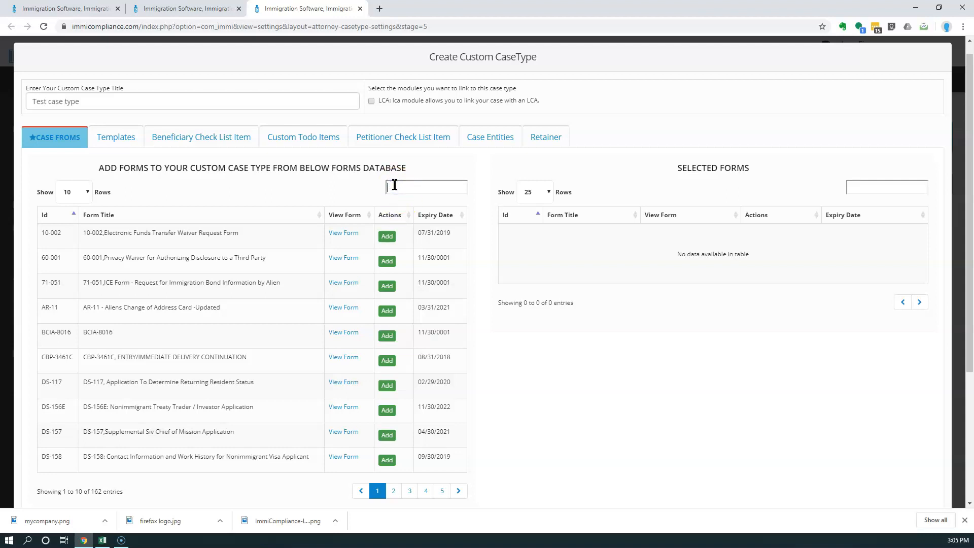
type("140")
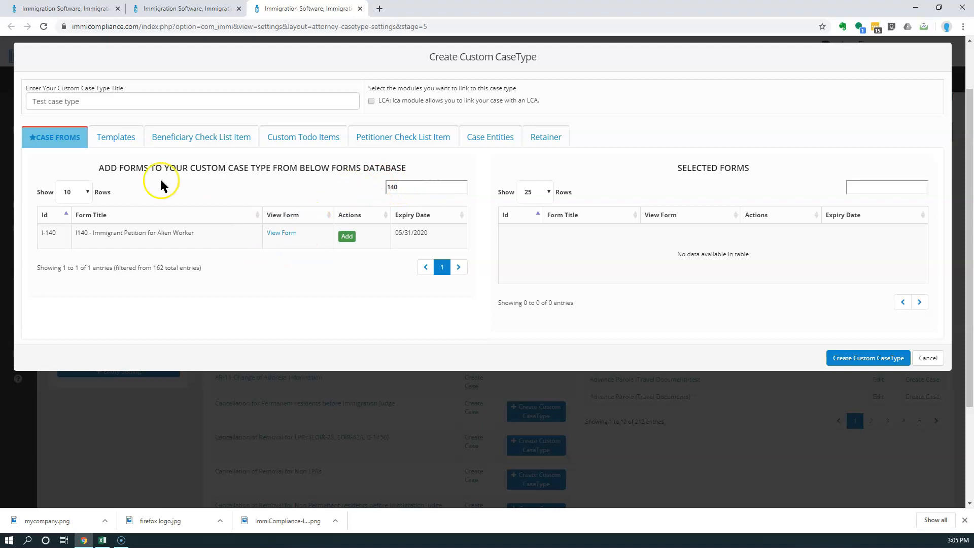
left_click(347, 236)
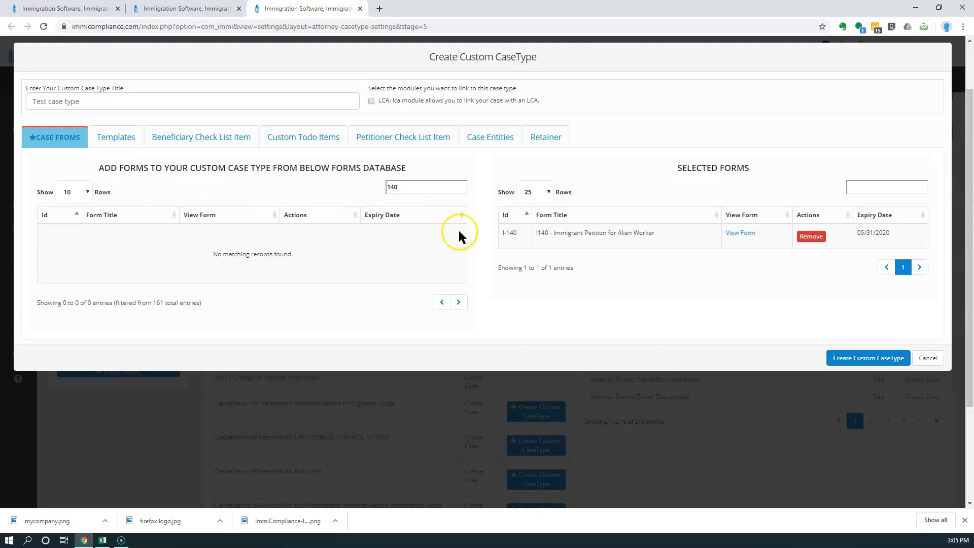
- Add forms I-130 and I-130A to the case type's selected forms and clear the forms filter
double_click(425, 188)
type("130")
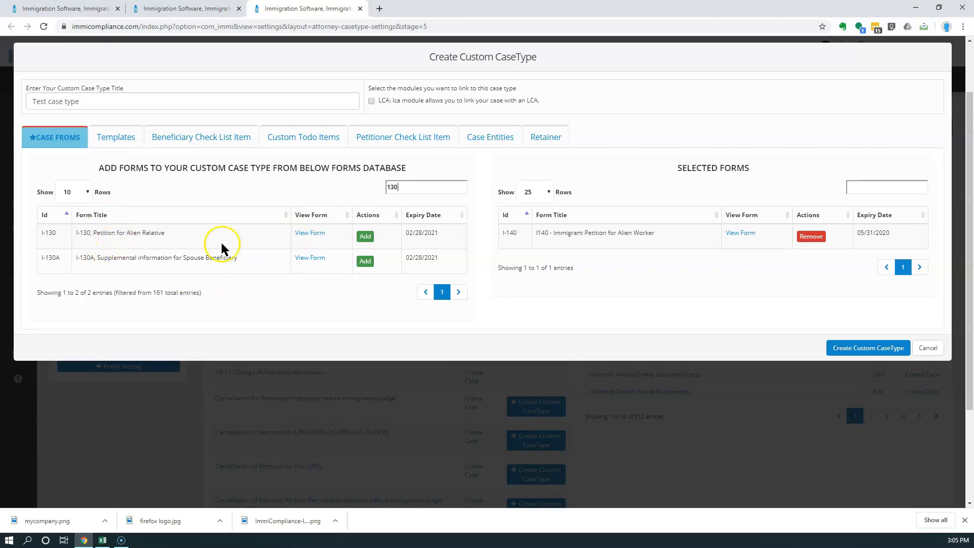
left_click(366, 261)
left_click(331, 237)
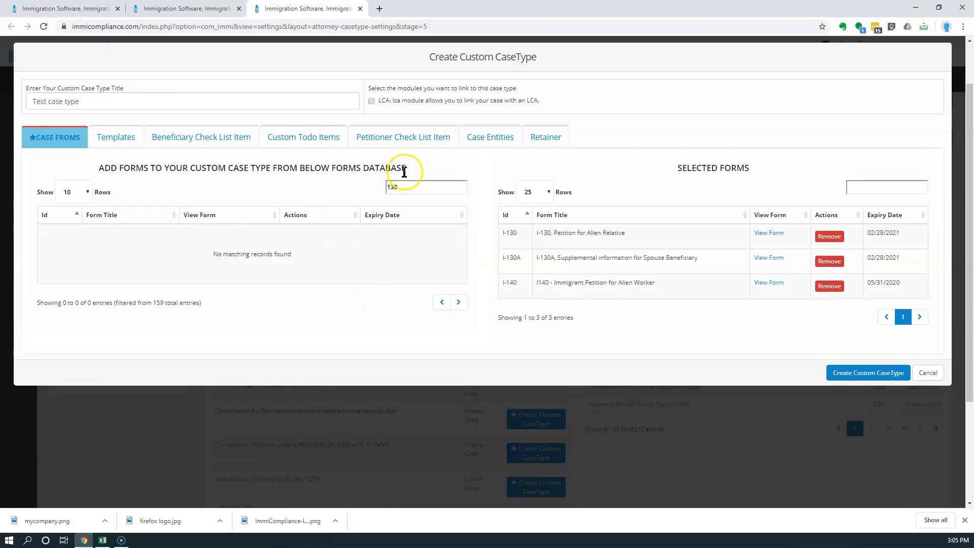
left_click_drag(402, 184, 352, 192)
key("BackSpace")
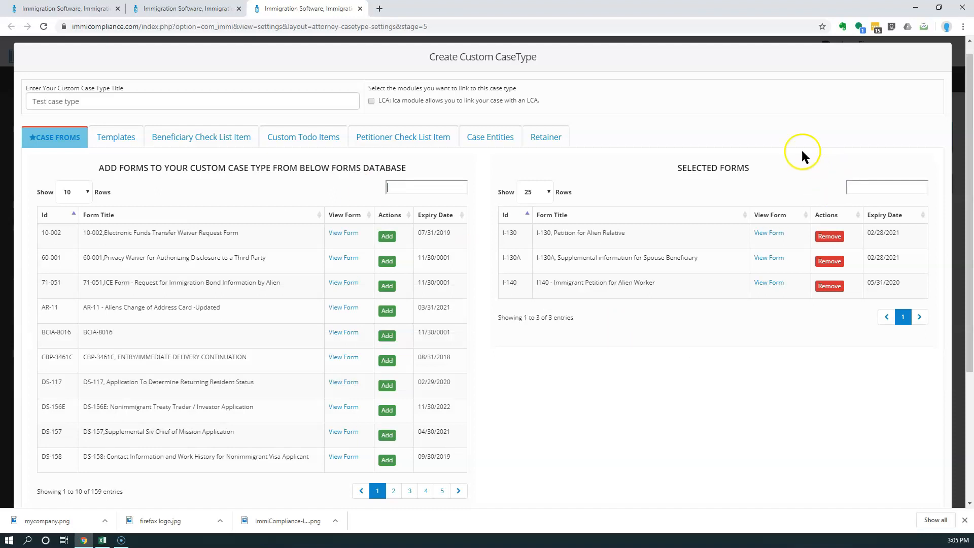
- Review the document templates available for the custom case type
left_click(117, 141)
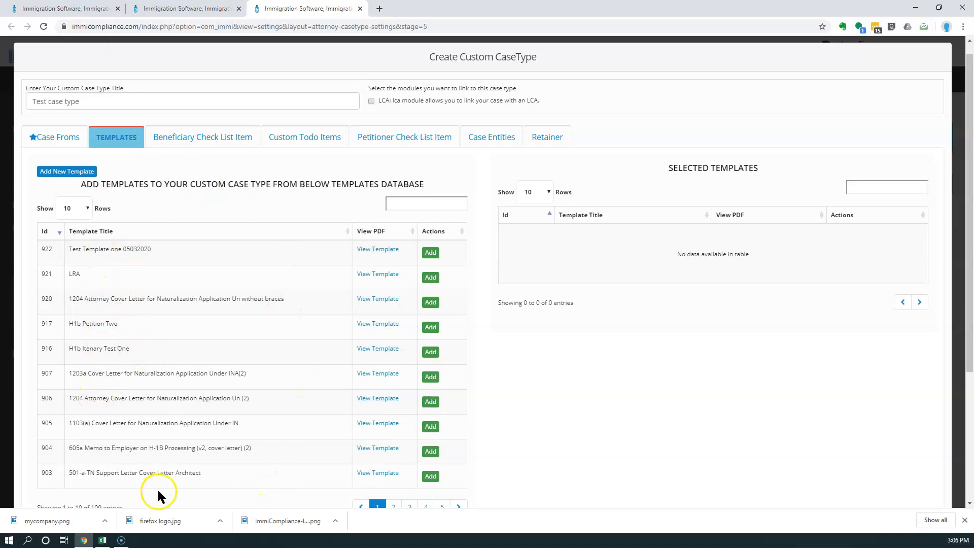
scroll(158, 485, "down", 3)
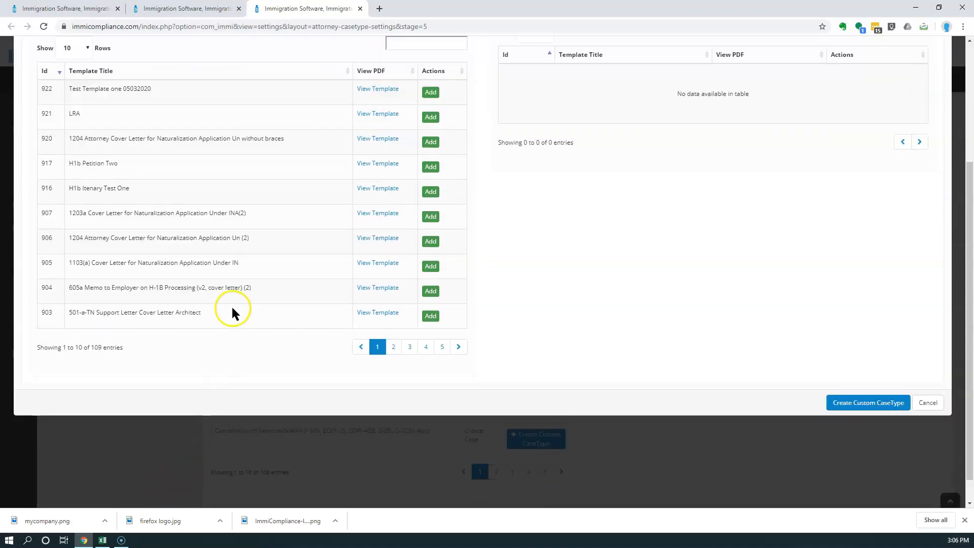
scroll(224, 391, "up", 3)
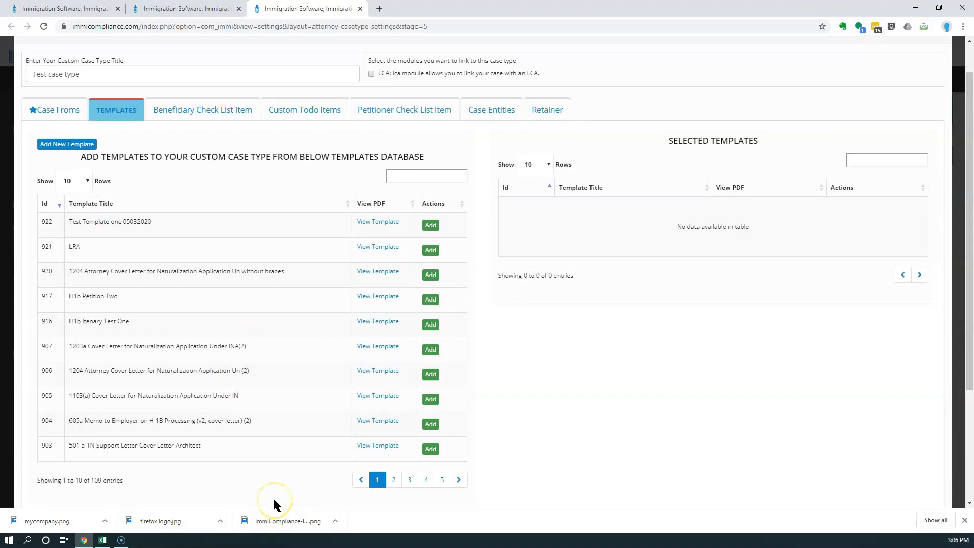
- Filter the beneficiary checklist items by "pass" and add "Copy of Current Passport" to the case type
left_click(191, 115)
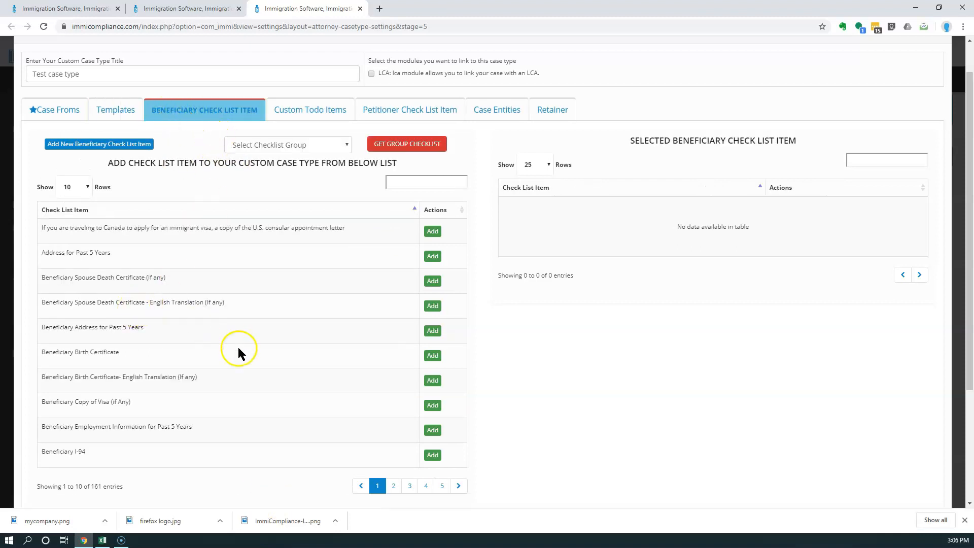
scroll(237, 346, "down", 3)
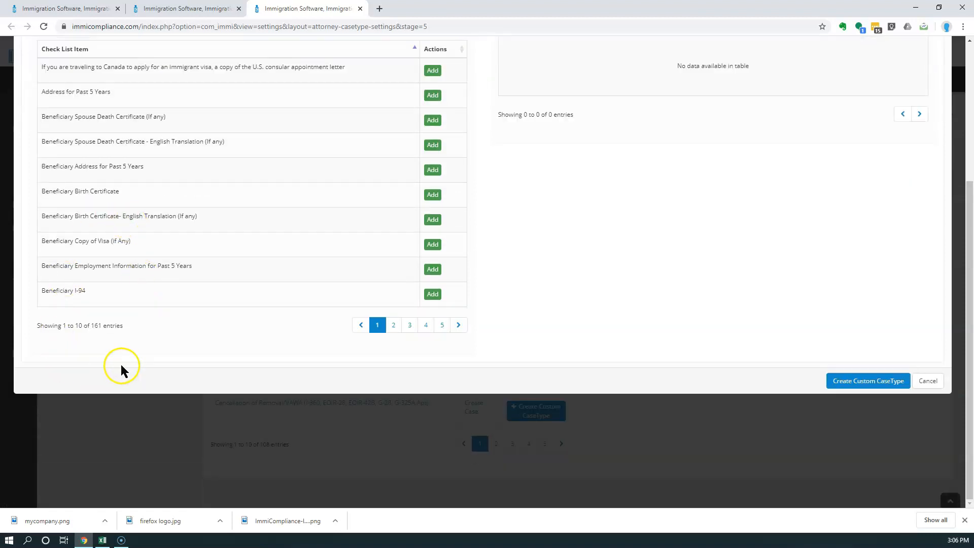
scroll(190, 345, "up", 2)
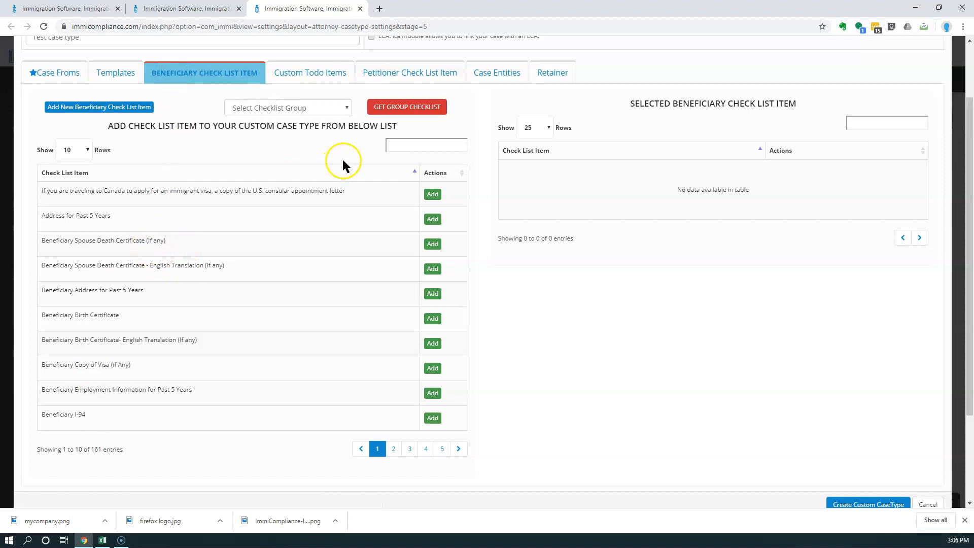
left_click(397, 148)
type("pass")
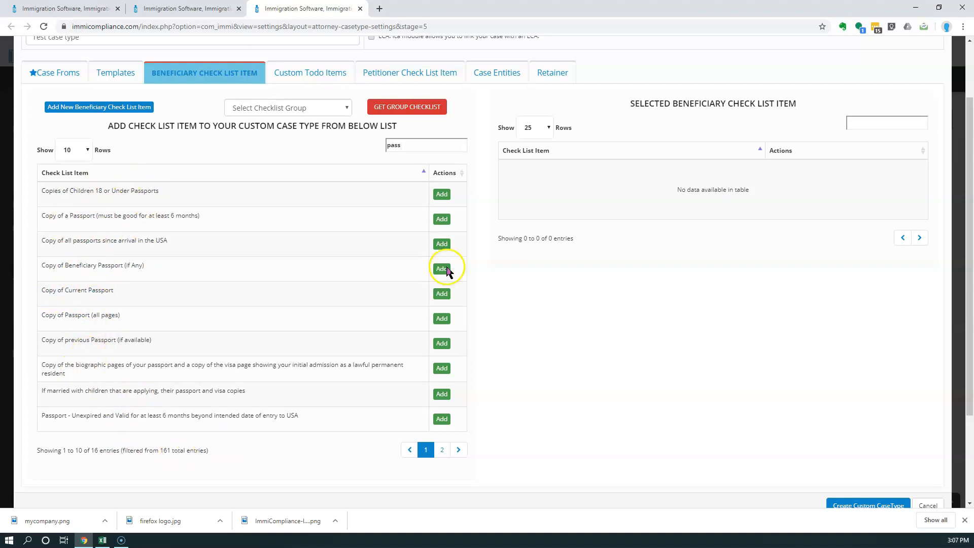
scroll(180, 180, "up", 2)
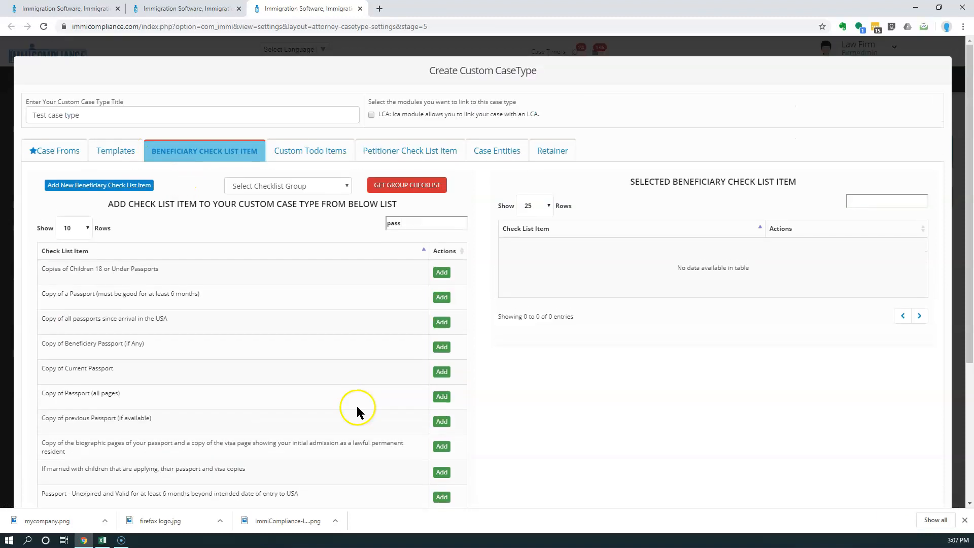
left_click(442, 371)
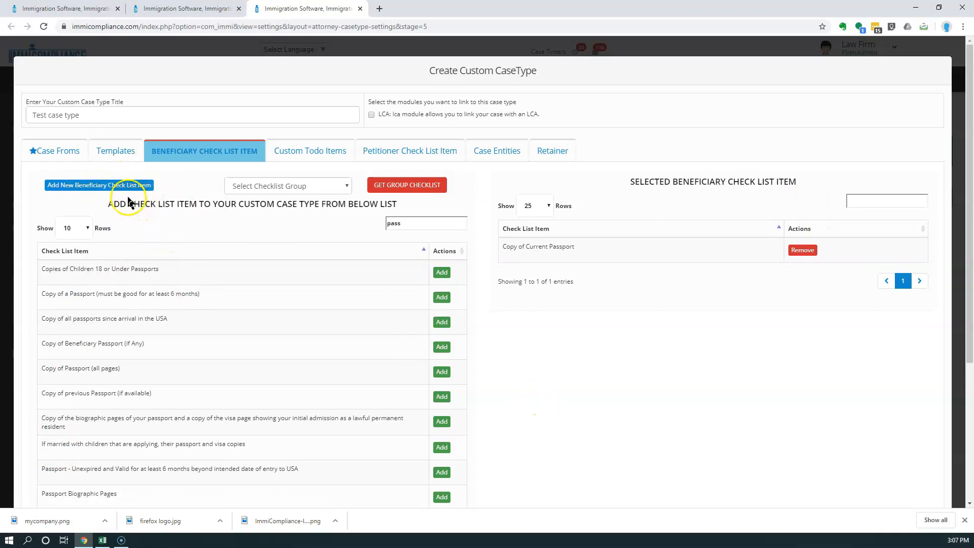
- Filter the beneficiary checklist items by "tax" and add the Federal Income Tax Return item for the last three years
scroll(269, 330, "down", 3)
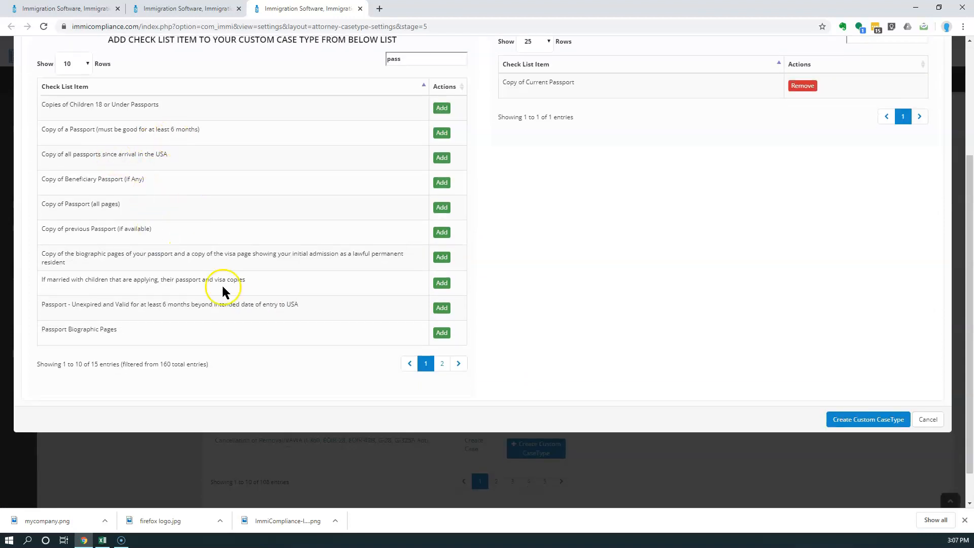
scroll(274, 253, "up", 1)
left_click(393, 118)
double_click(393, 118)
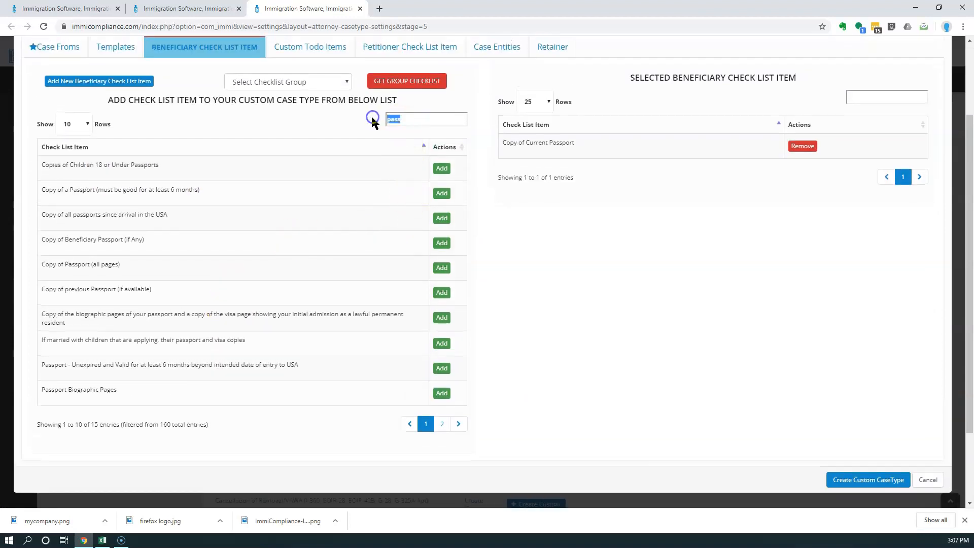
key("BackSpace")
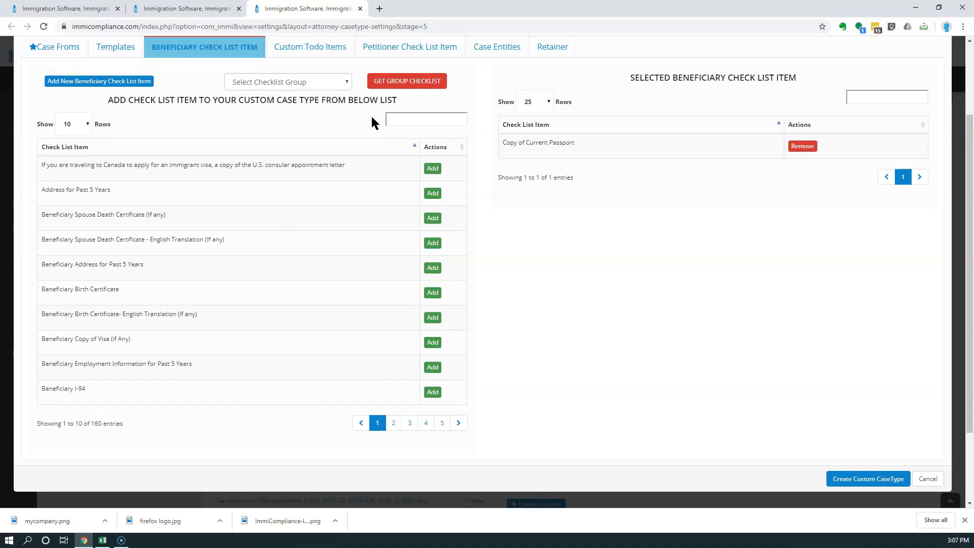
type("tax")
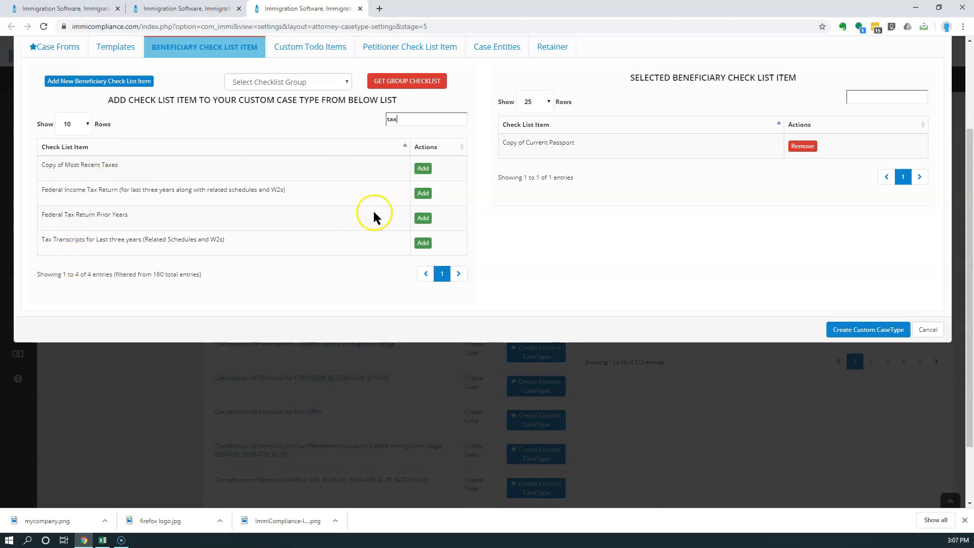
left_click(422, 193)
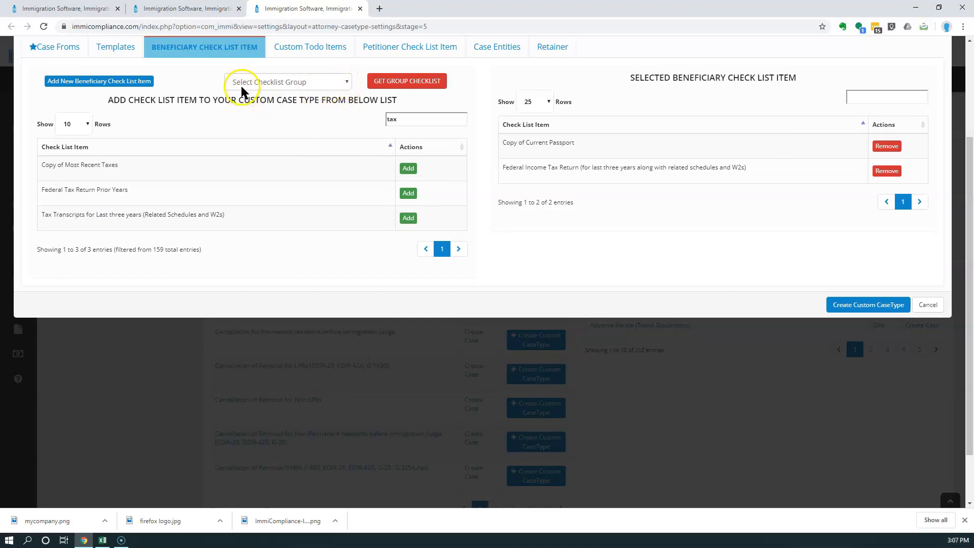
- Load the Adjustment of Status group into the beneficiary checklist and remove the Federal Income Tax Return item from the selection
left_click(342, 86)
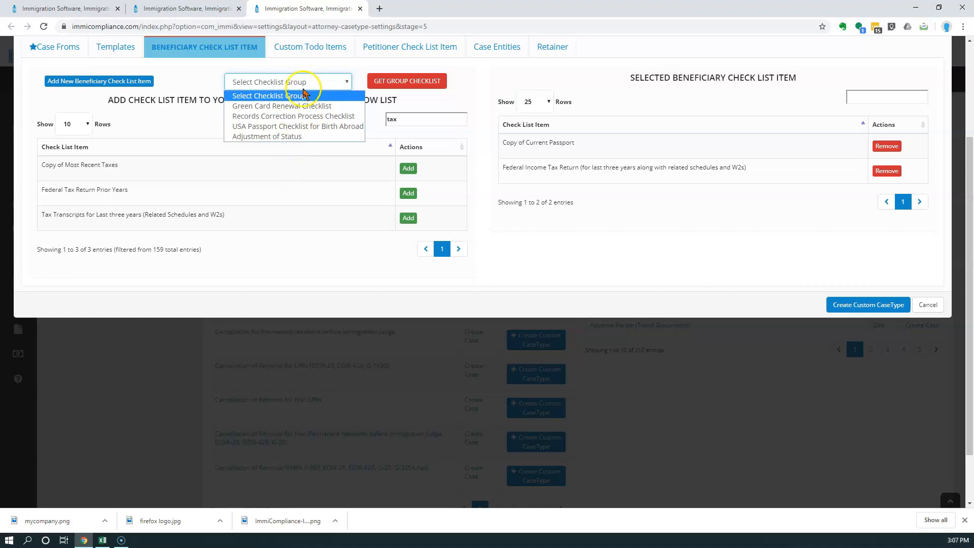
left_click(256, 137)
left_click(399, 83)
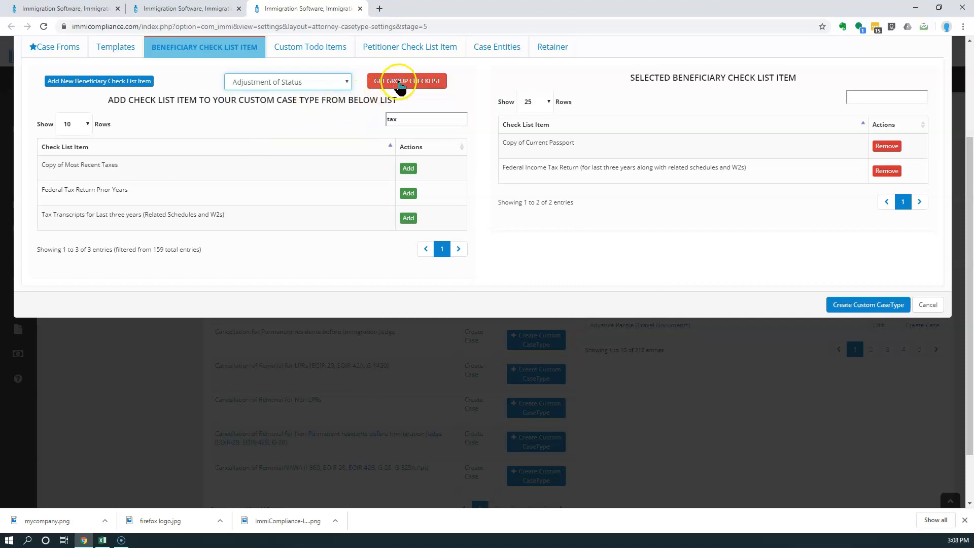
left_click(401, 85)
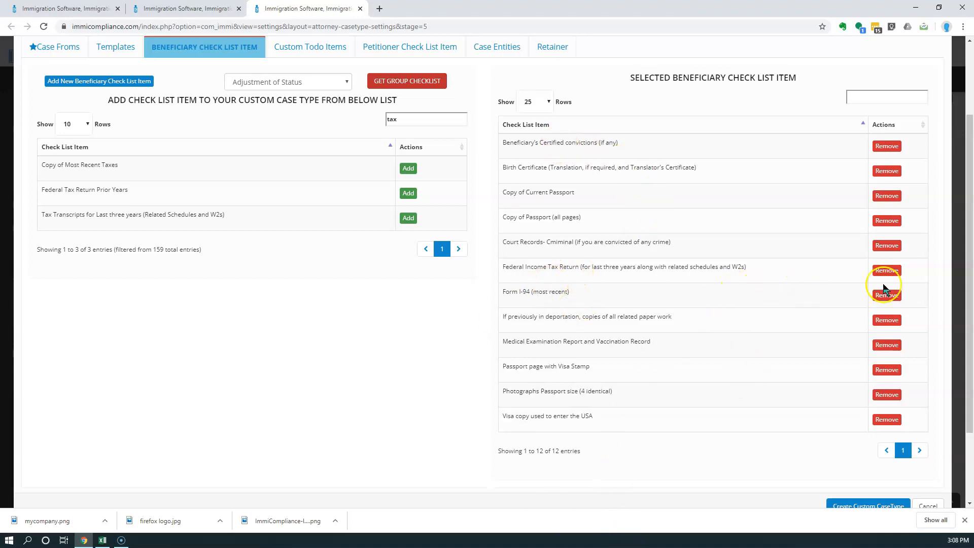
left_click(890, 271)
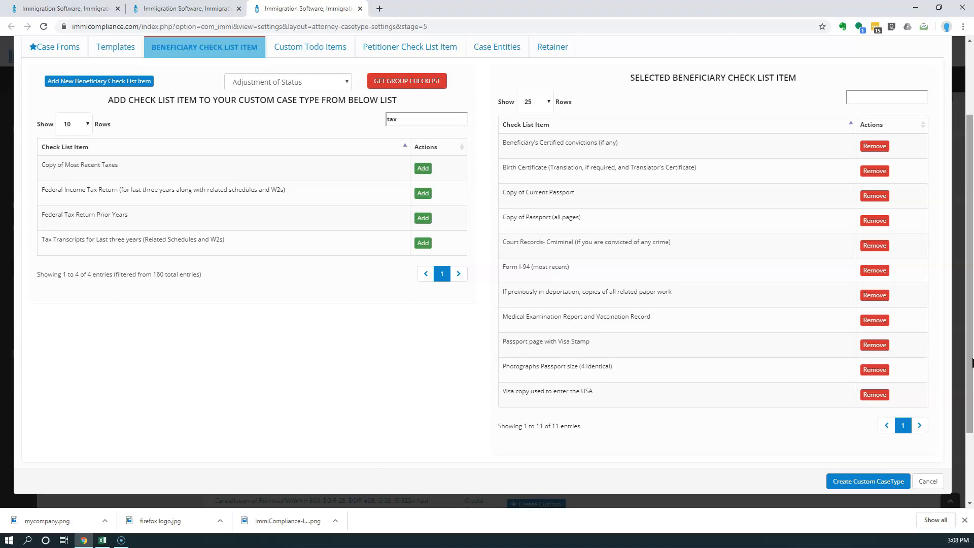
- Review the custom to-do items and the petitioner checklist items available for the case type
scroll(381, 421, "up", 2)
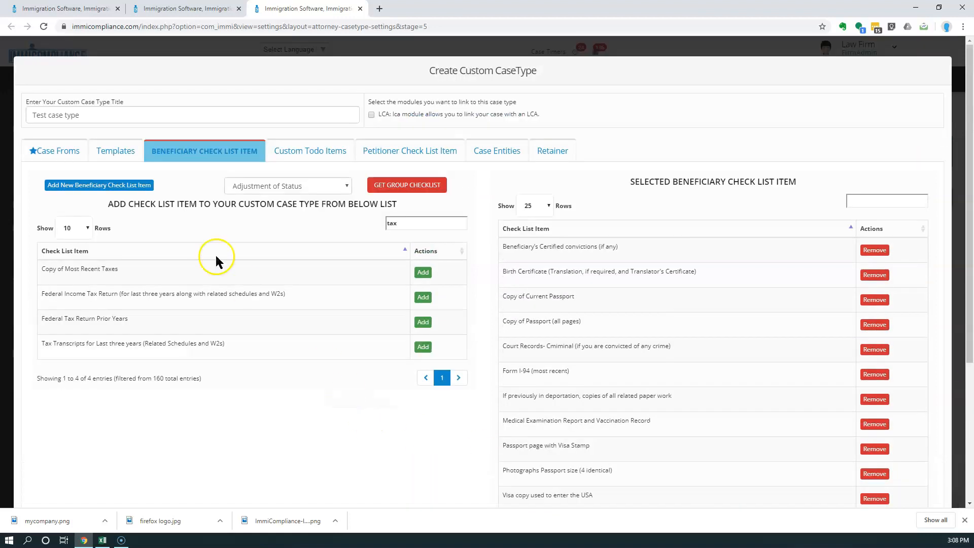
left_click_drag(80, 115, 18, 120)
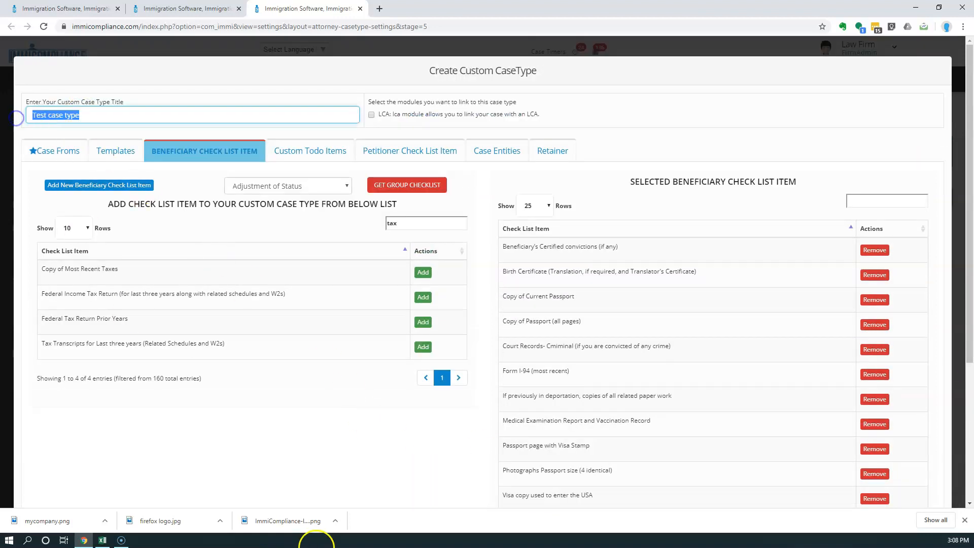
left_click(424, 448)
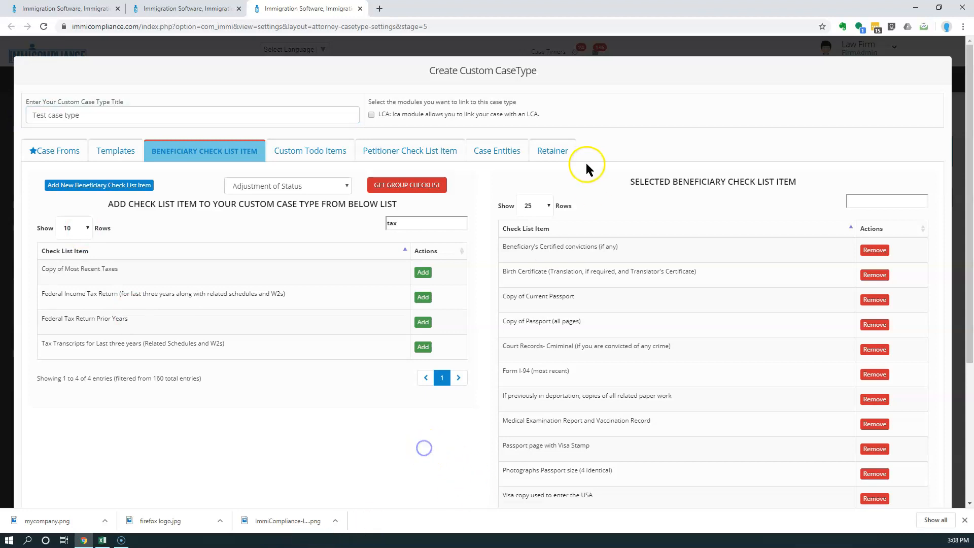
left_click(312, 153)
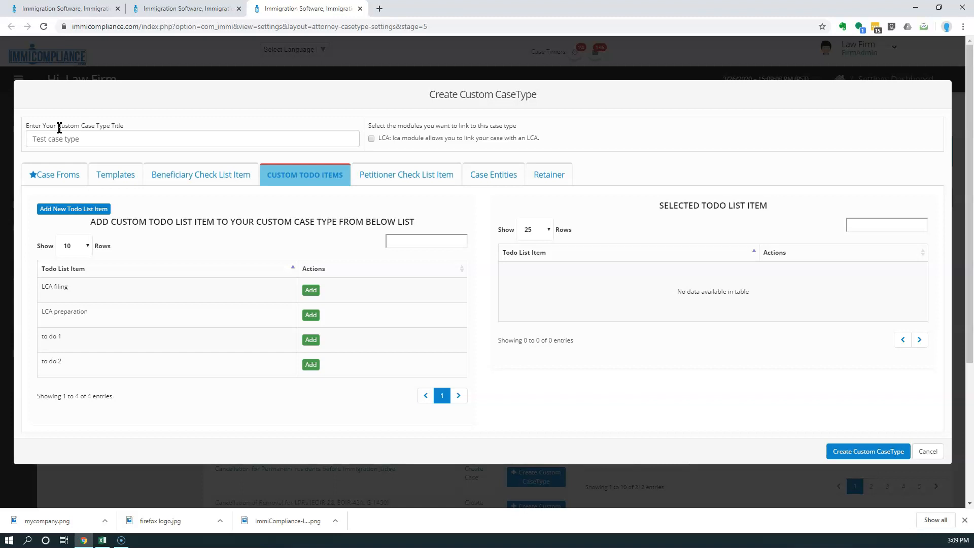
left_click(415, 180)
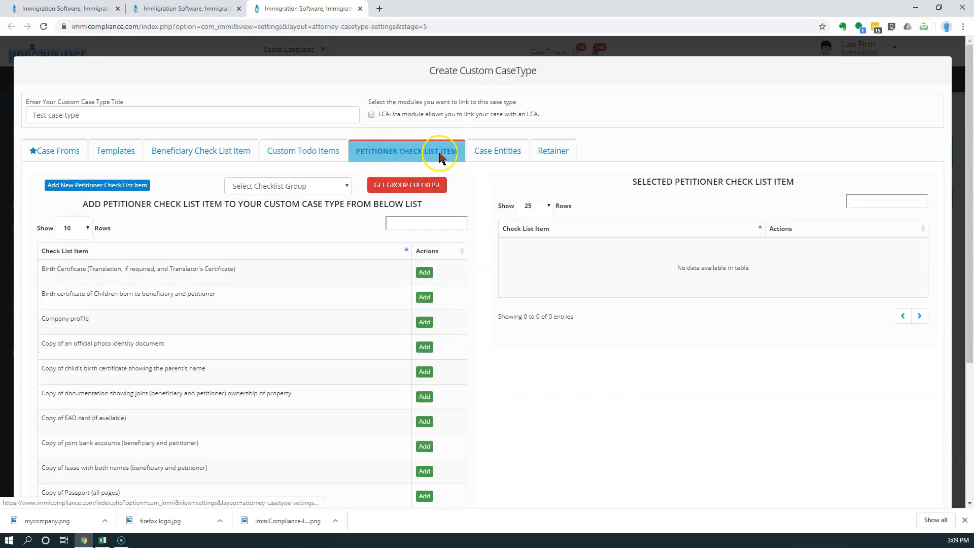
- Load the Adjustment of Status checklist group into the case type's selected petitioner checklist items
left_click(344, 186)
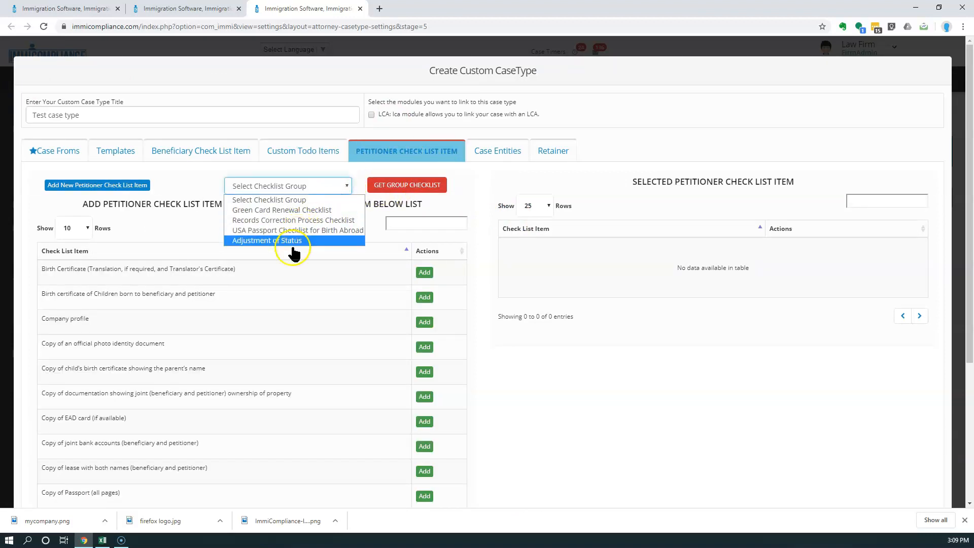
left_click(293, 241)
left_click(398, 185)
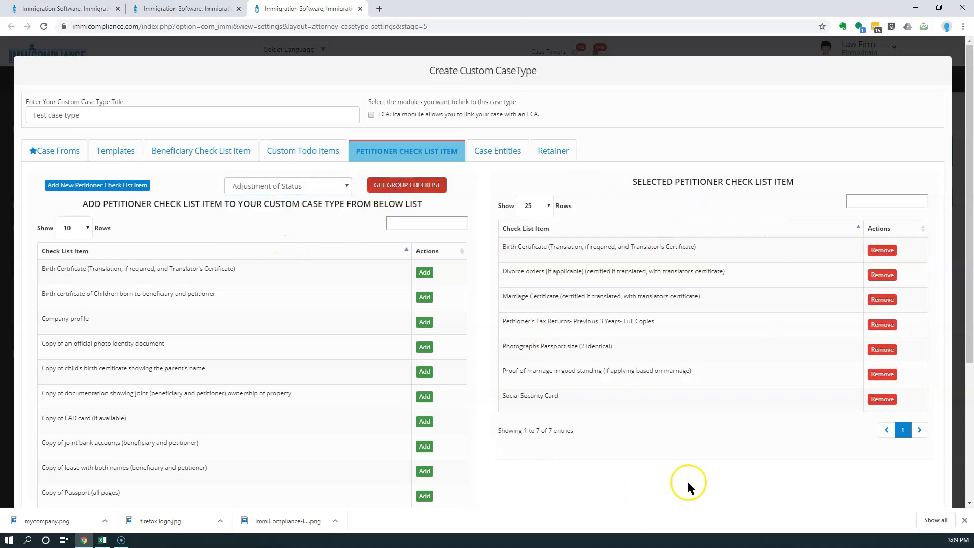
- Add the Applicant-Beneficiary entity to the case type and look through the available retainer templates without choosing one
left_click(508, 151)
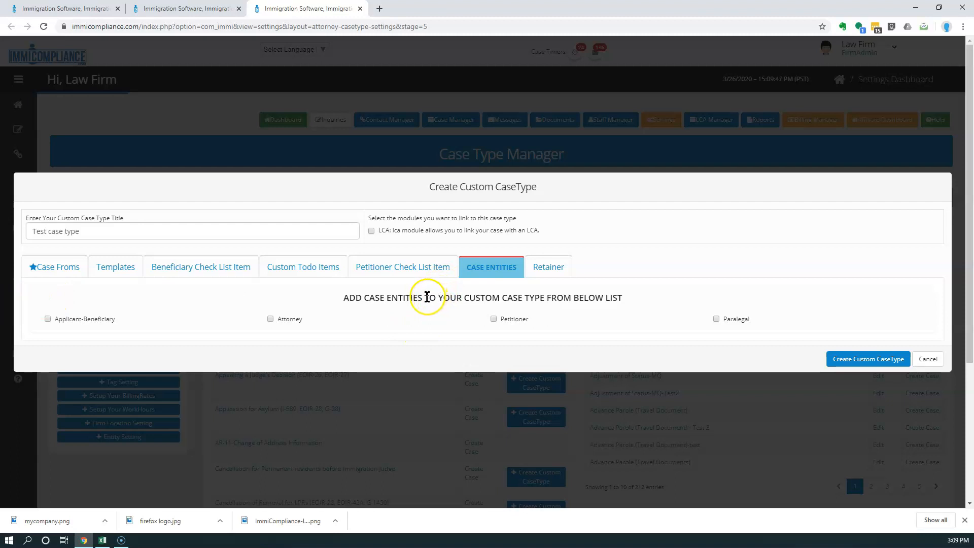
left_click(48, 319)
left_click(551, 267)
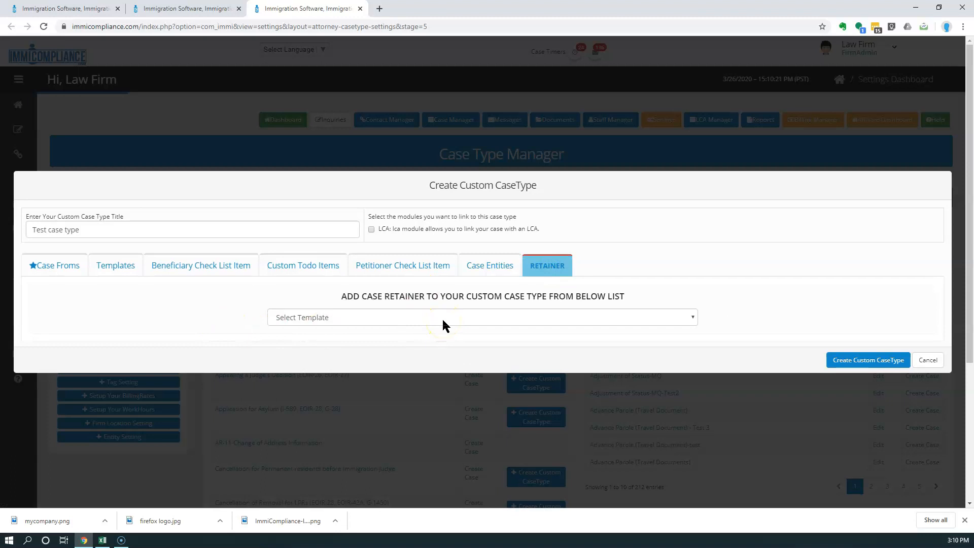
left_click(442, 318)
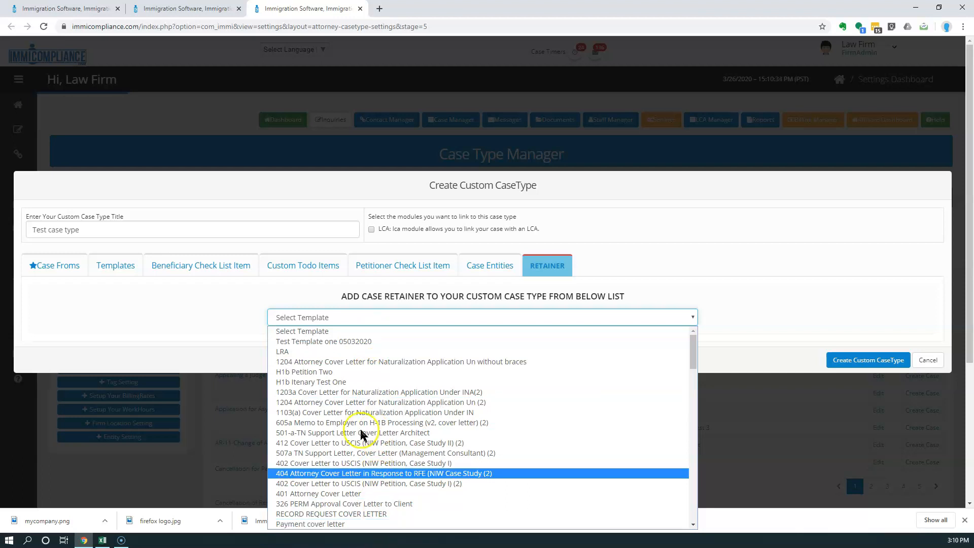
left_click(767, 294)
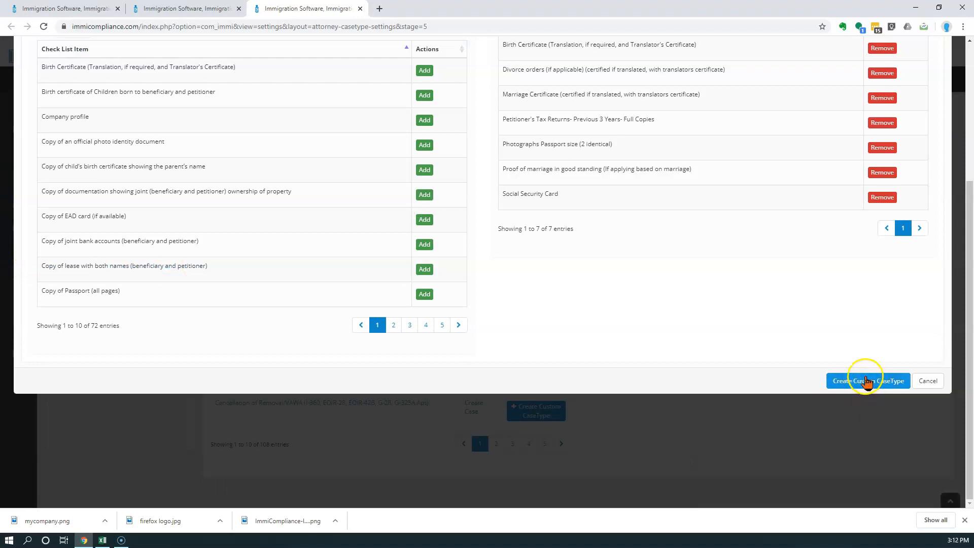
- Create the custom case type with the chosen settings and dismiss the confirmation
left_click(867, 382)
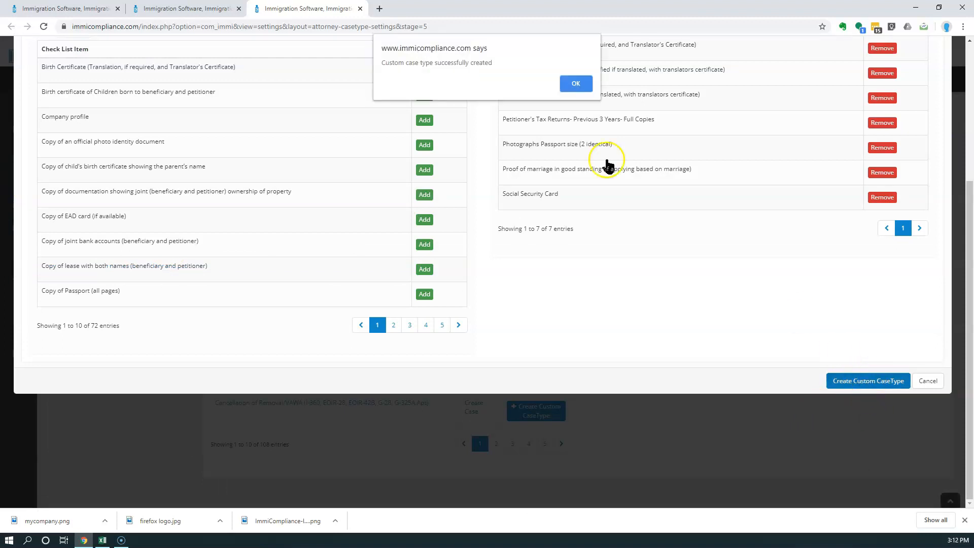
left_click(576, 83)
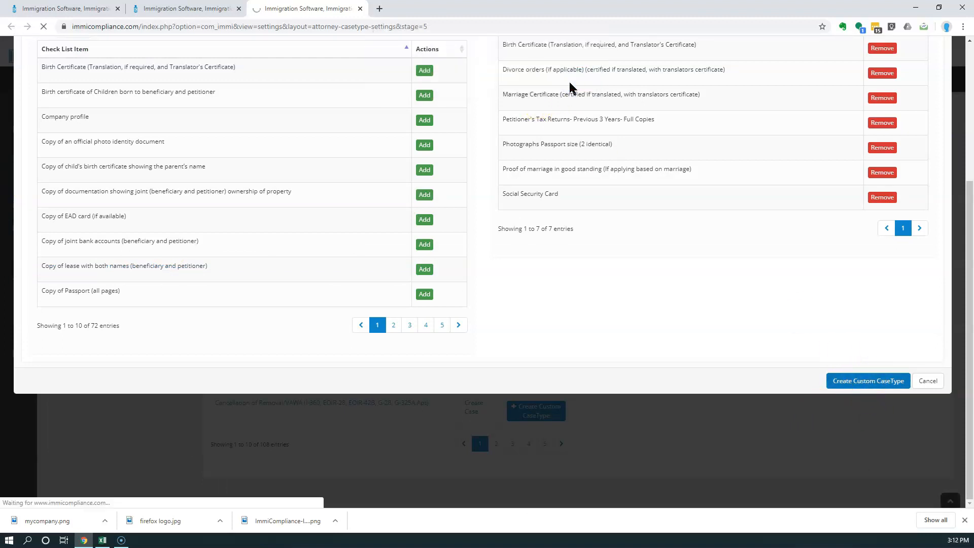